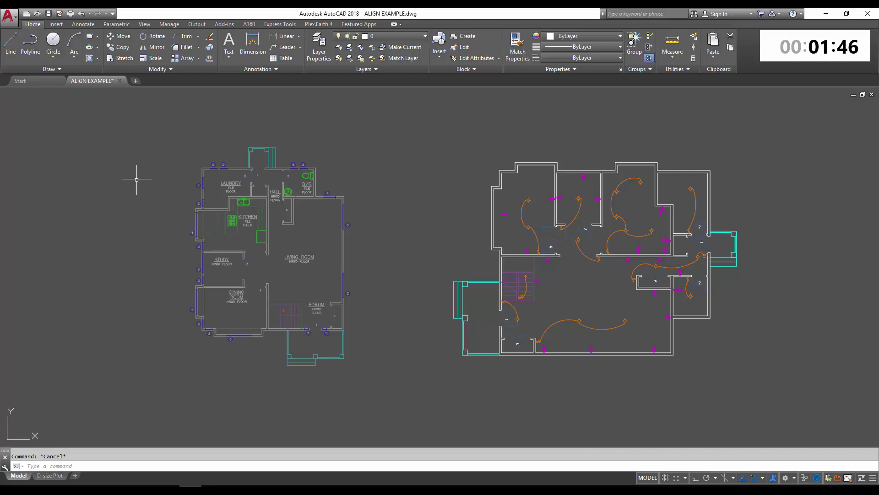
middle_drag(482, 201, 435, 197)
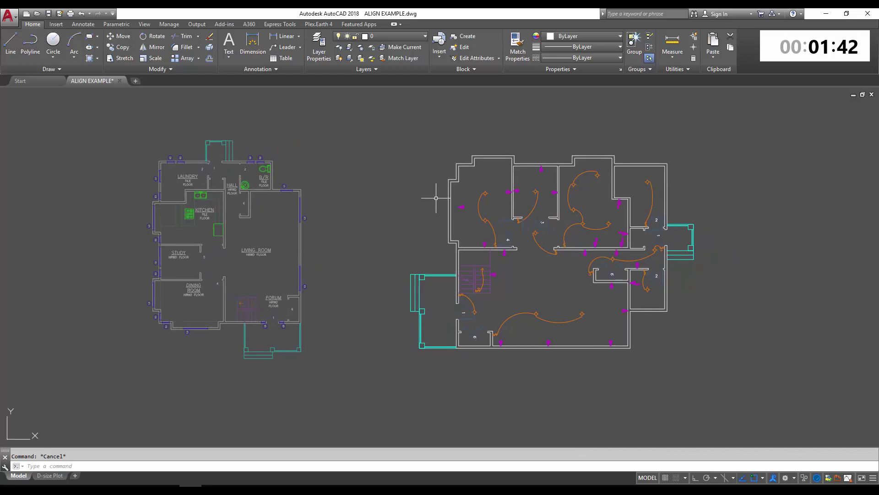
middle_drag(435, 198, 440, 214)
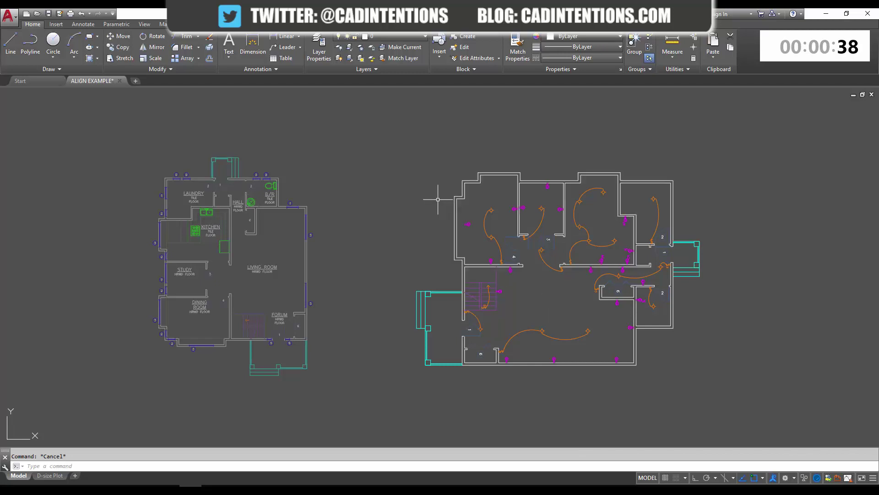
click(386, 165)
key(Escape)
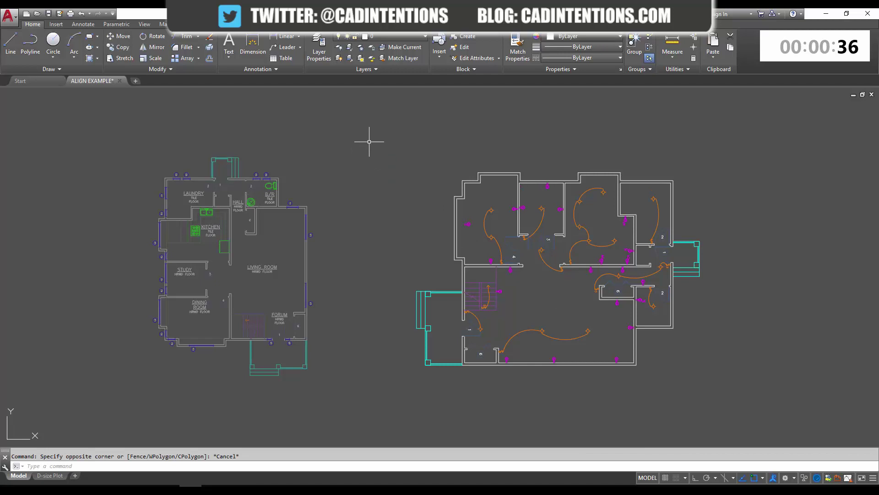
- Start aligning the whole rotated electrical plan, matching its lower-left outer wall corner beside the porch to the floor plan's outer Forum corner
click(363, 139)
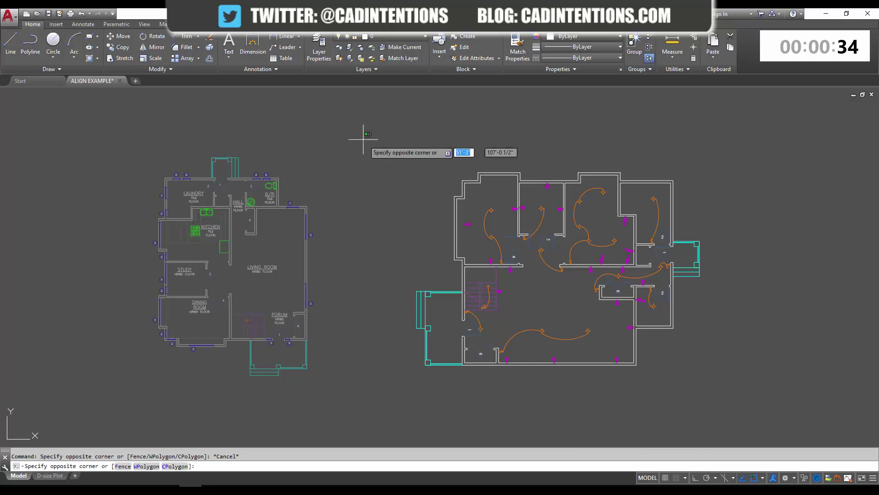
click(844, 392)
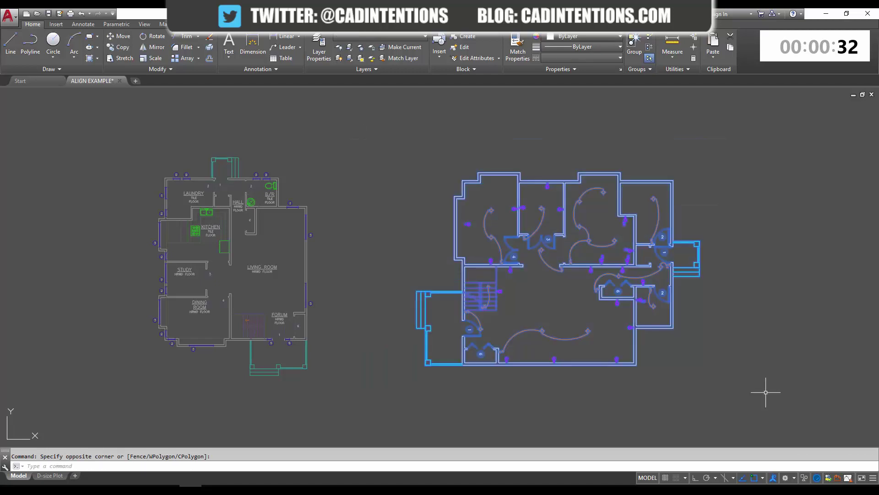
text(ALIGN)
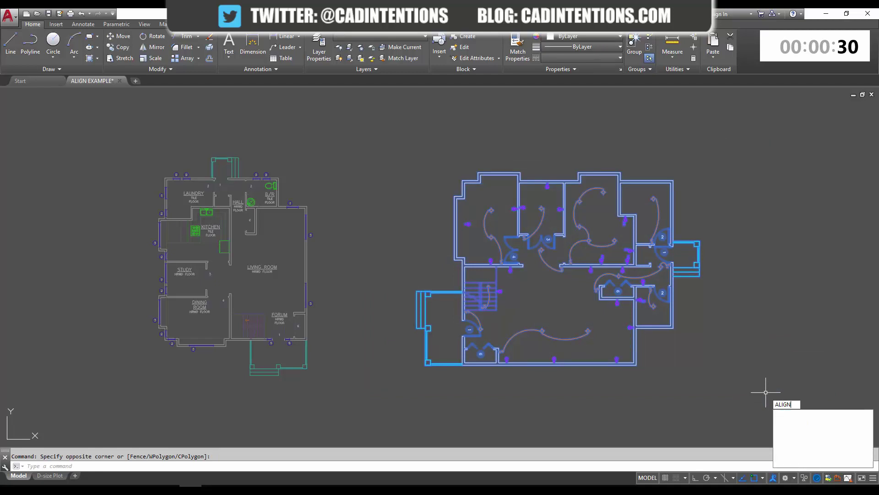
key(Return)
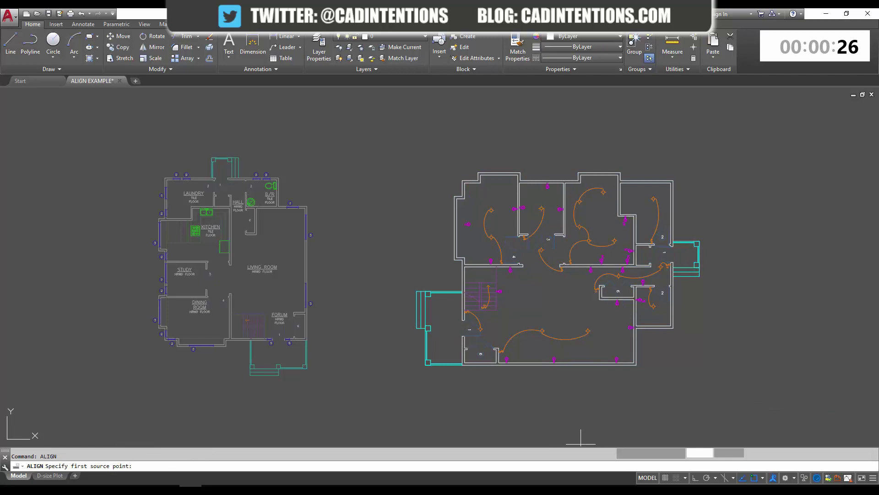
scroll(464, 368, up, 5)
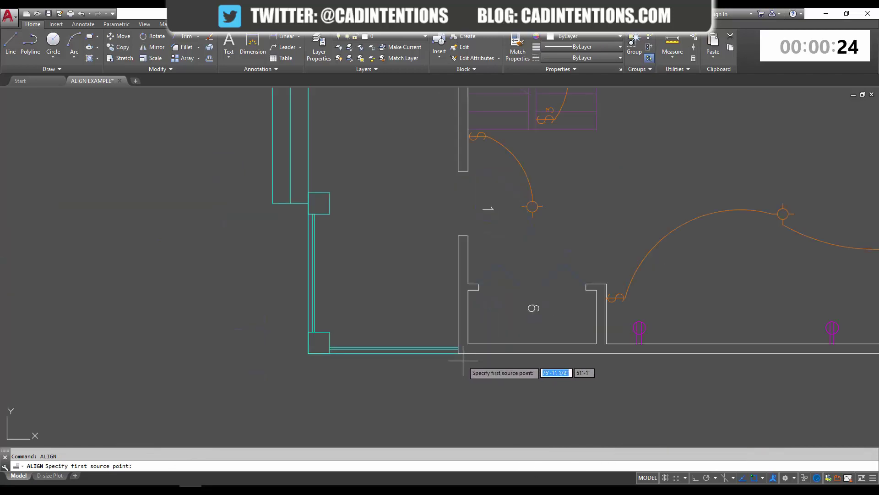
click(459, 354)
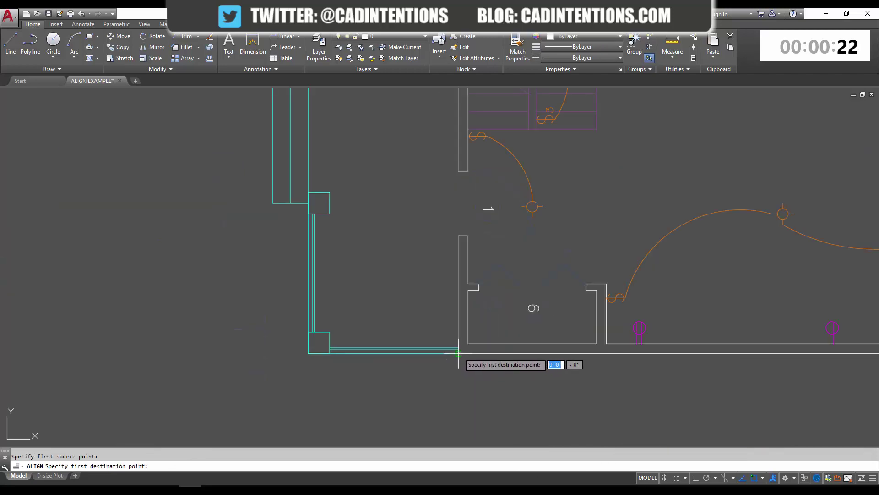
scroll(458, 354, down, 5)
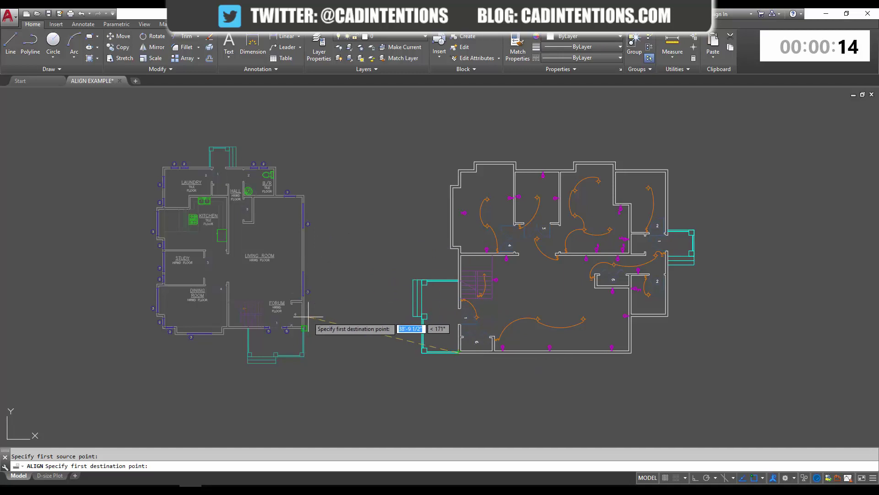
scroll(306, 320, up, 4)
scroll(300, 340, up, 5)
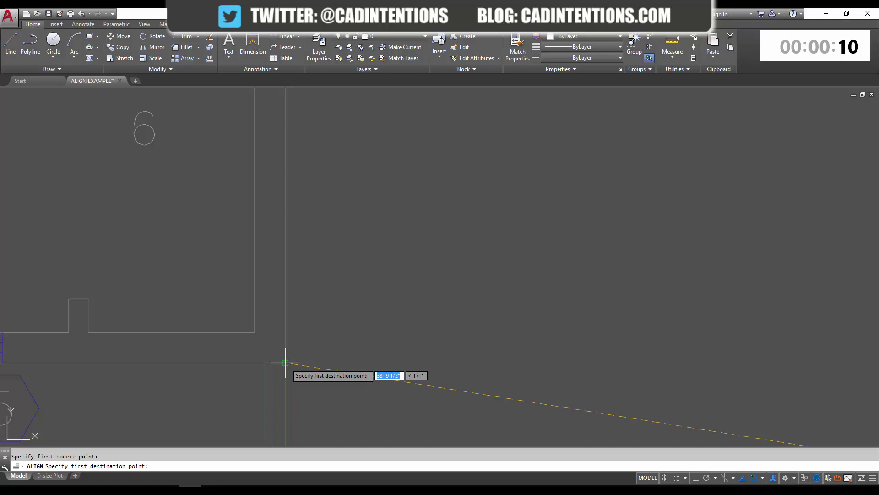
click(285, 362)
- Match the electrical plan's upper-right outer wall corner to the outer corner of the floor plan's Laundry room as the second alignment pair
scroll(286, 362, down, 8)
scroll(287, 362, down, 4)
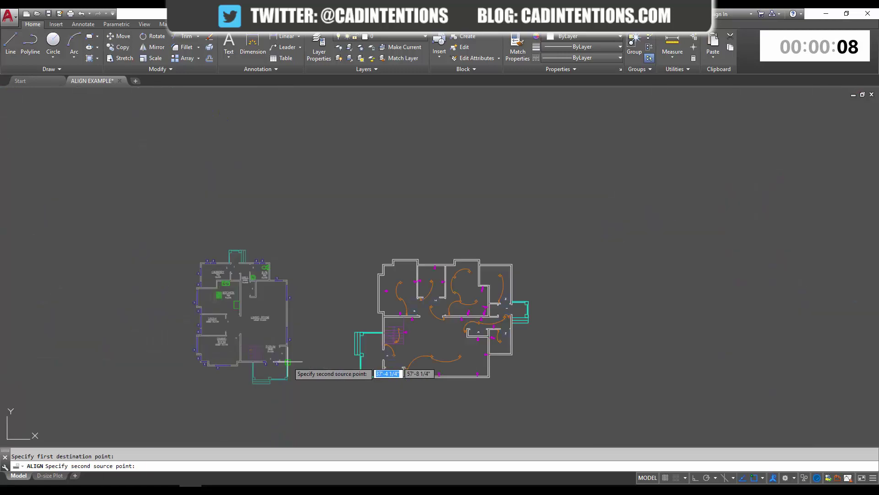
scroll(394, 323, up, 4)
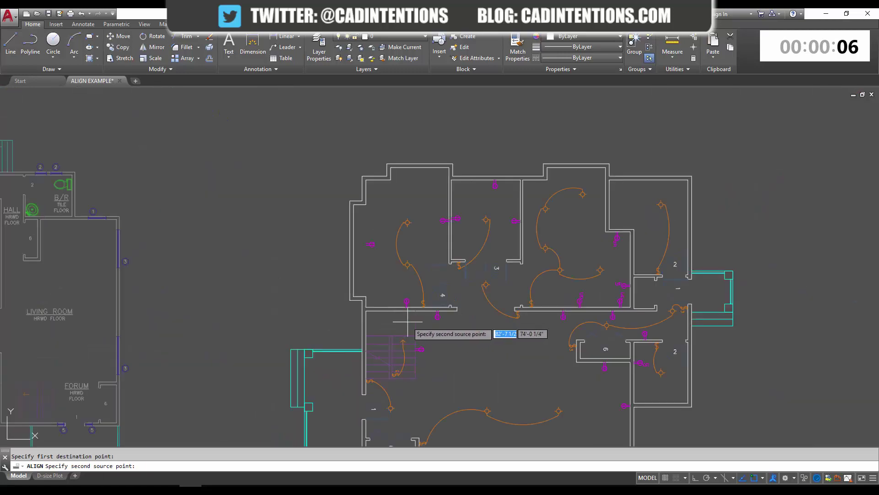
scroll(405, 321, down, 3)
scroll(380, 296, up, 1)
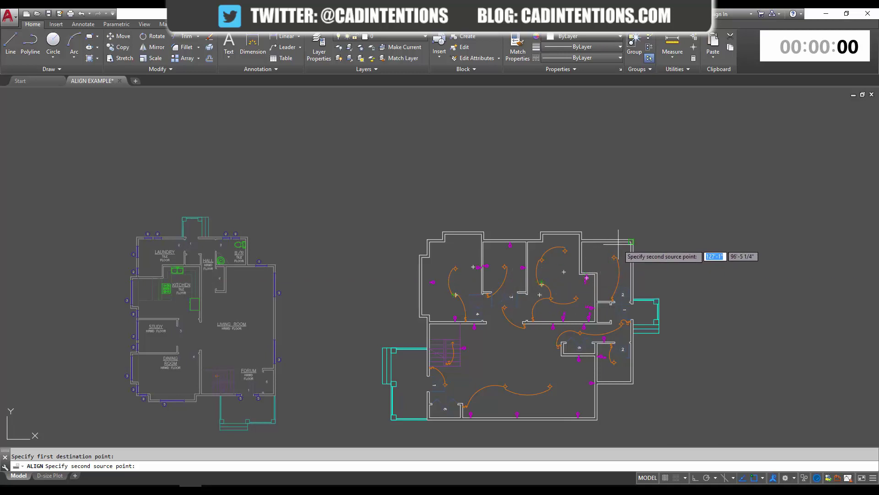
scroll(634, 239, up, 4)
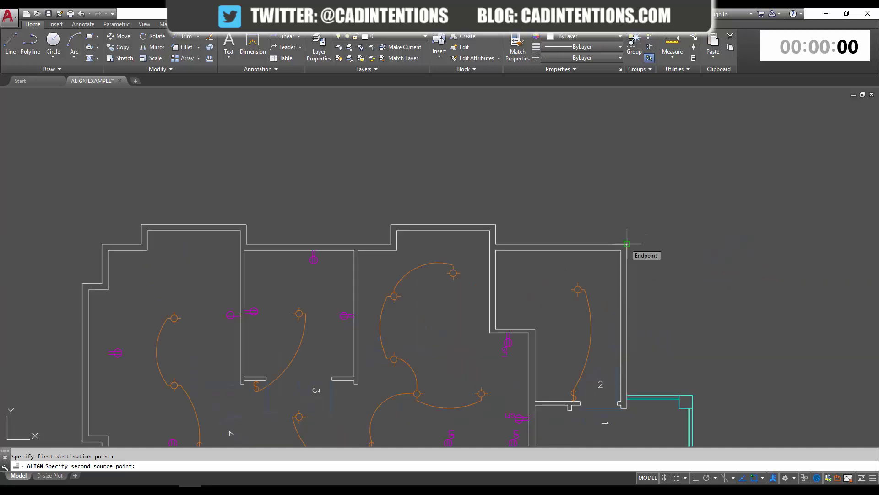
click(627, 243)
scroll(626, 240, down, 5)
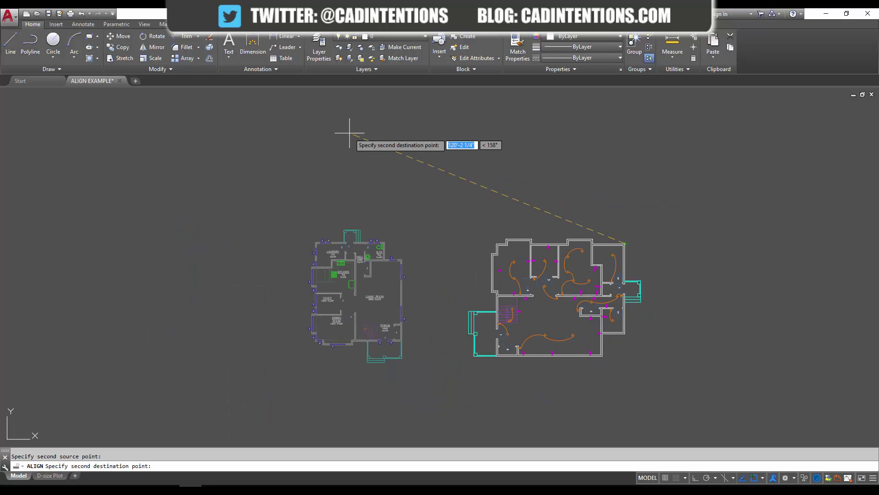
scroll(309, 241, up, 5)
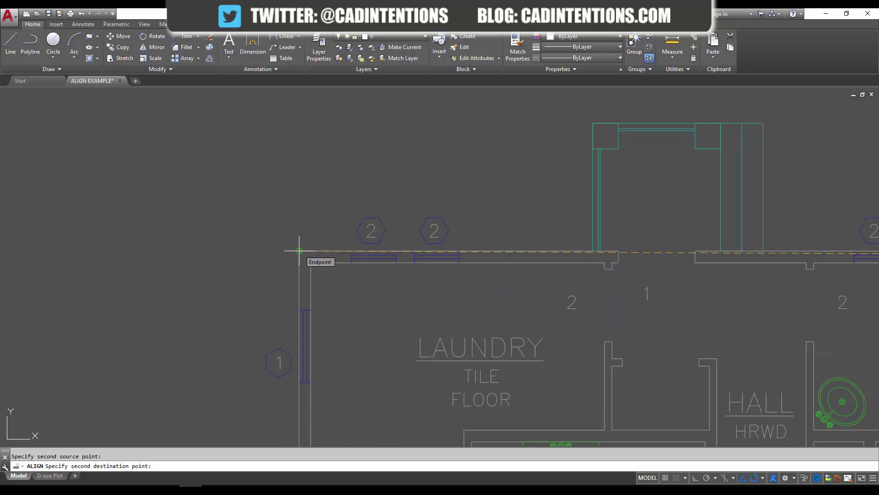
click(300, 251)
- Finish the alignment without a third point pair, scaling the electrical plan to the alignment points
scroll(299, 251, down, 5)
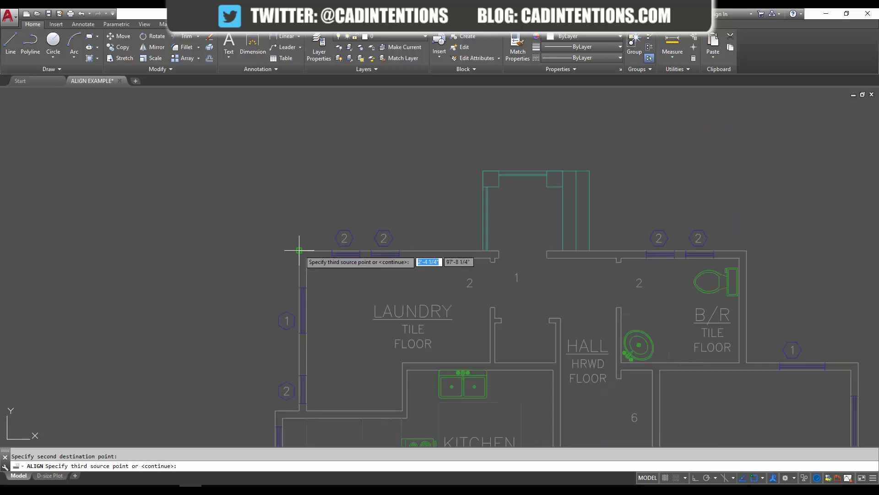
scroll(299, 250, down, 3)
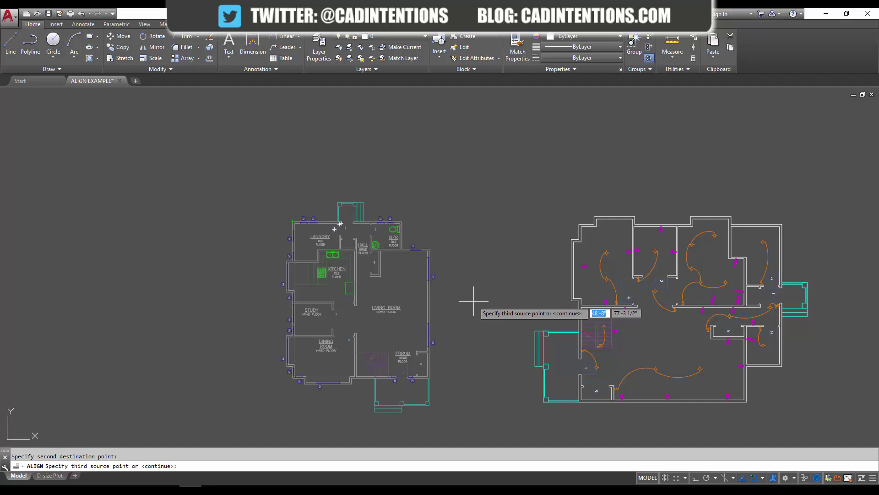
key(Return)
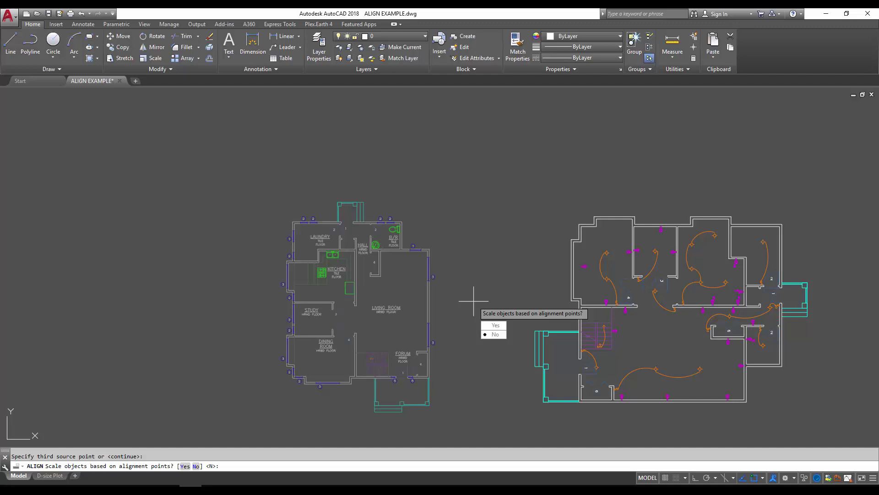
text(Y)
key(Return)
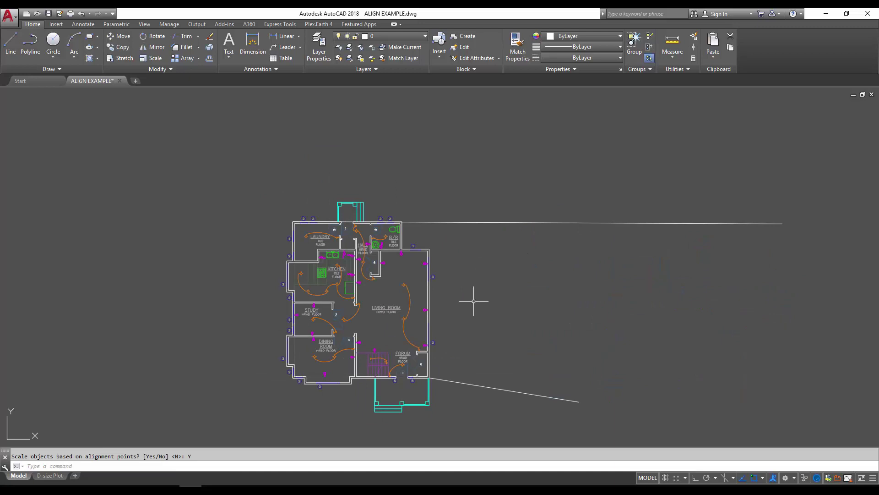
- Check the overlaid plans by selecting the floor plan's external reference, and clear the selection
scroll(403, 348, up, 3)
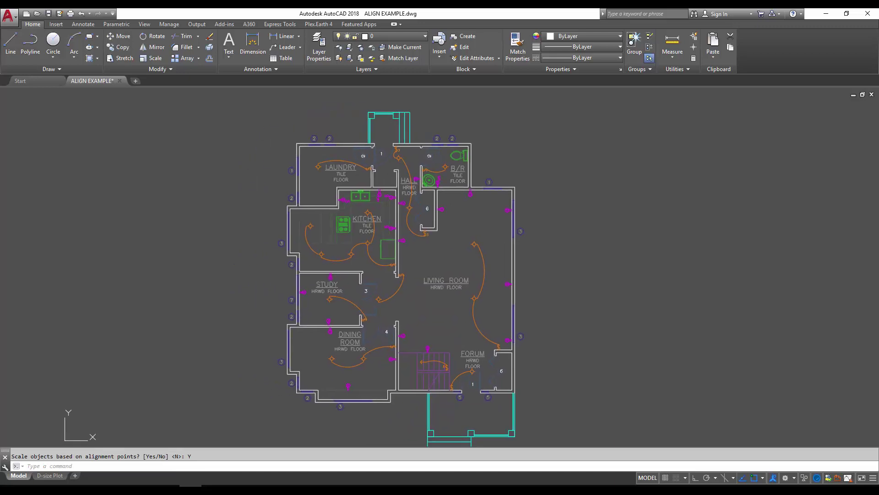
key(Escape)
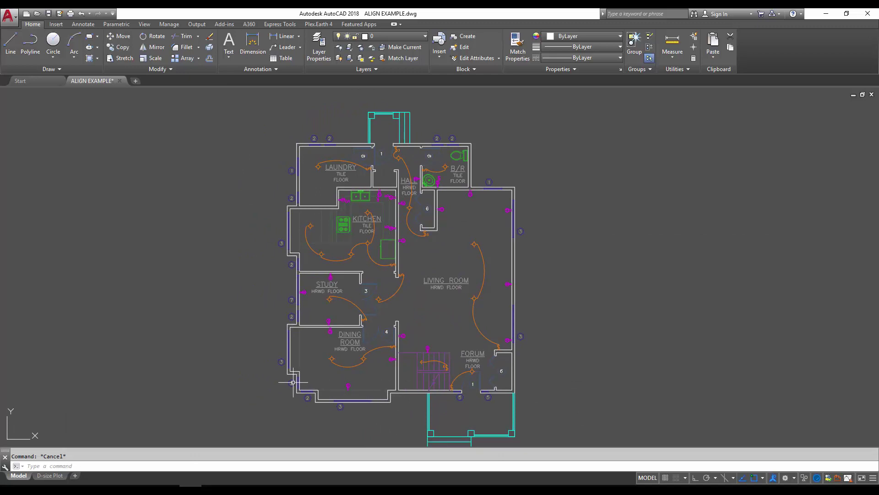
click(298, 343)
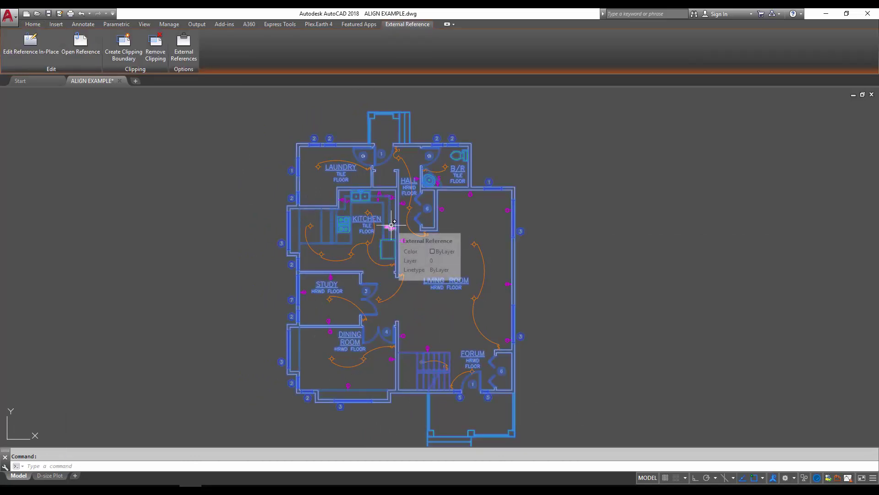
key(Escape)
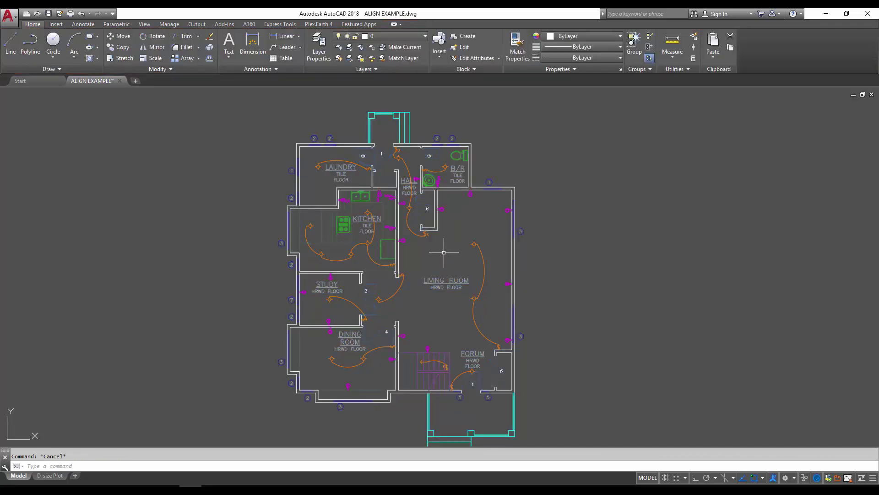